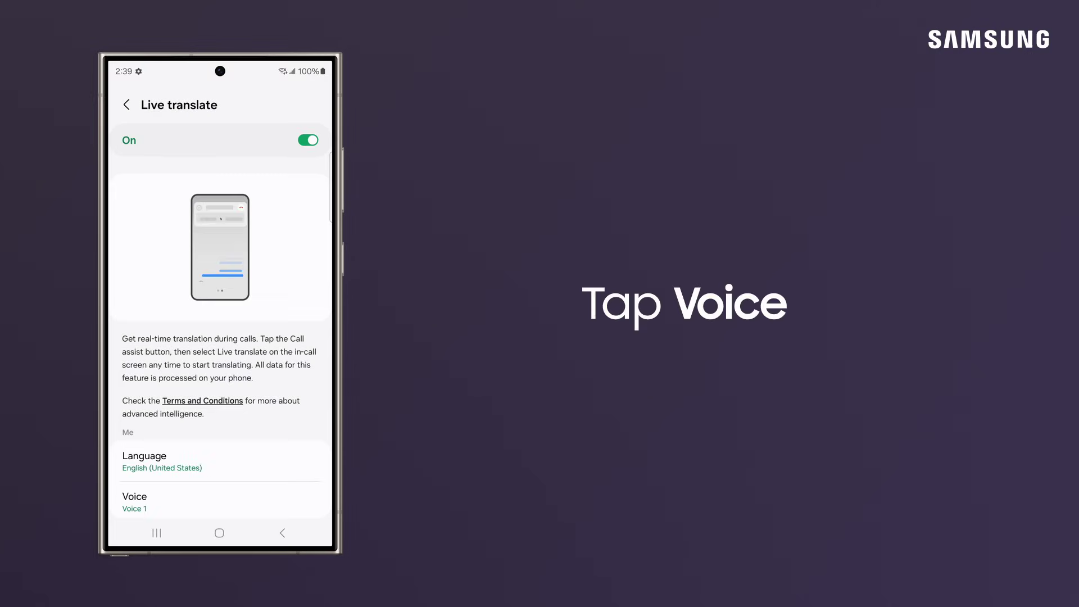
- Download the English (United States) pack to add Voice 2 and make the speech rate slightly faster
left_click(178, 502)
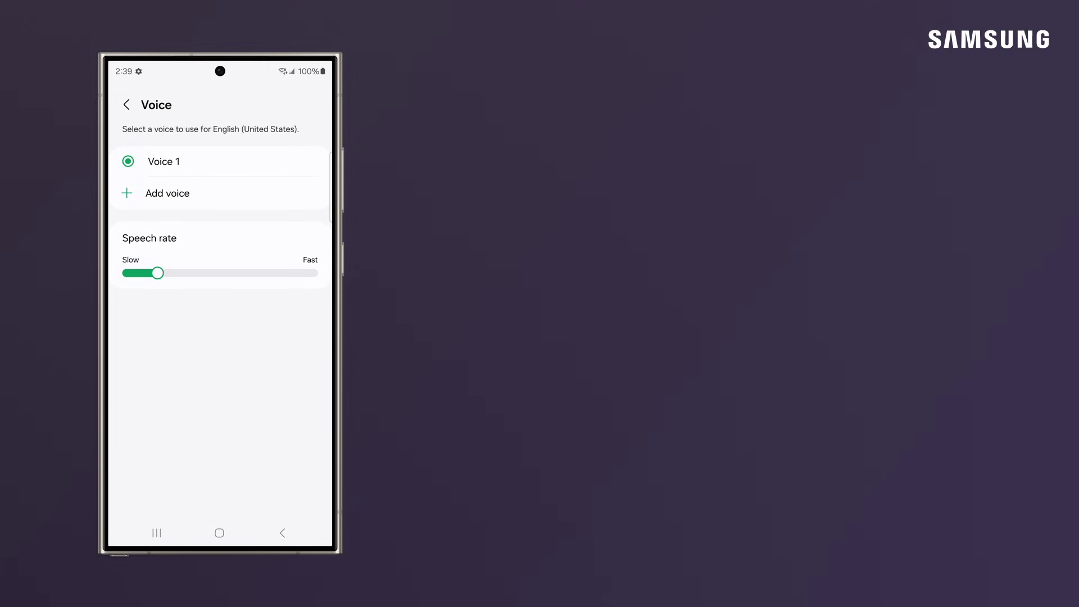
left_click(166, 193)
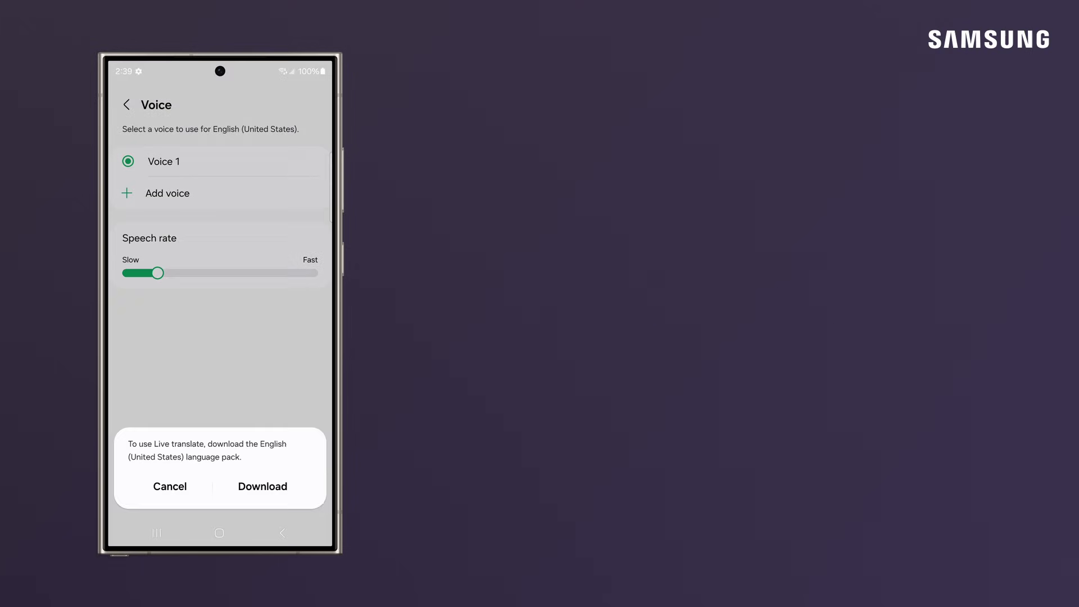
left_click(263, 485)
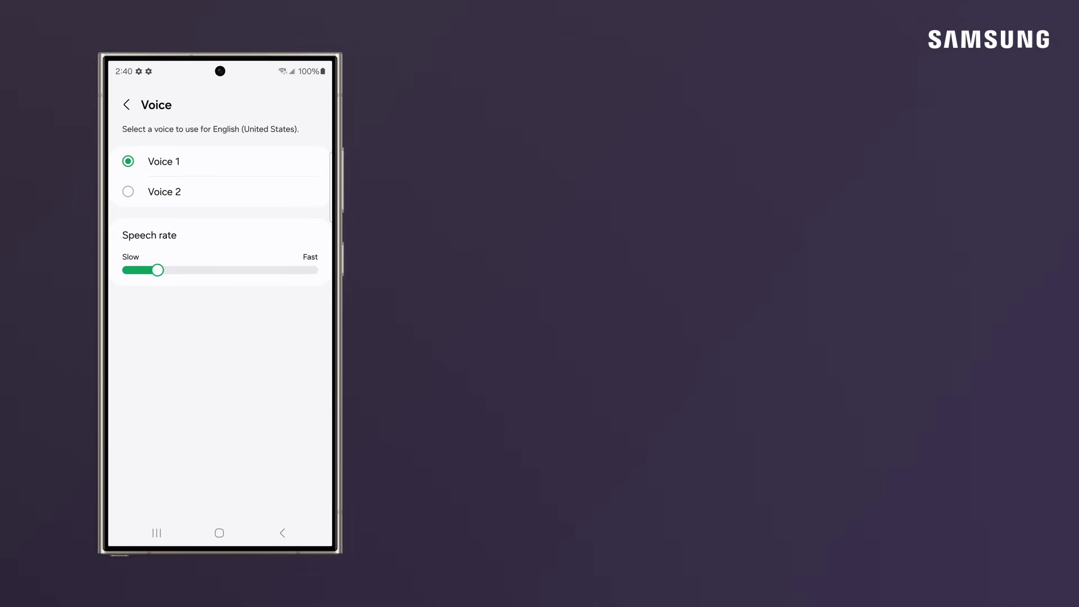
left_click_drag(158, 270, 178, 270)
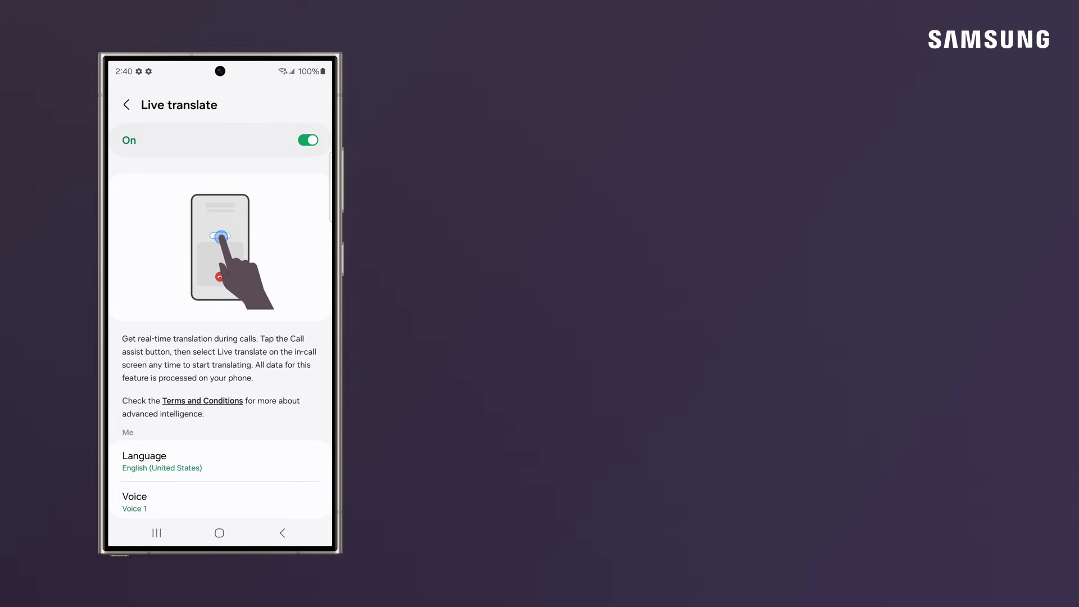
- Return to Recents, answer the incoming call and start Live translate from Call assist
left_click(282, 533)
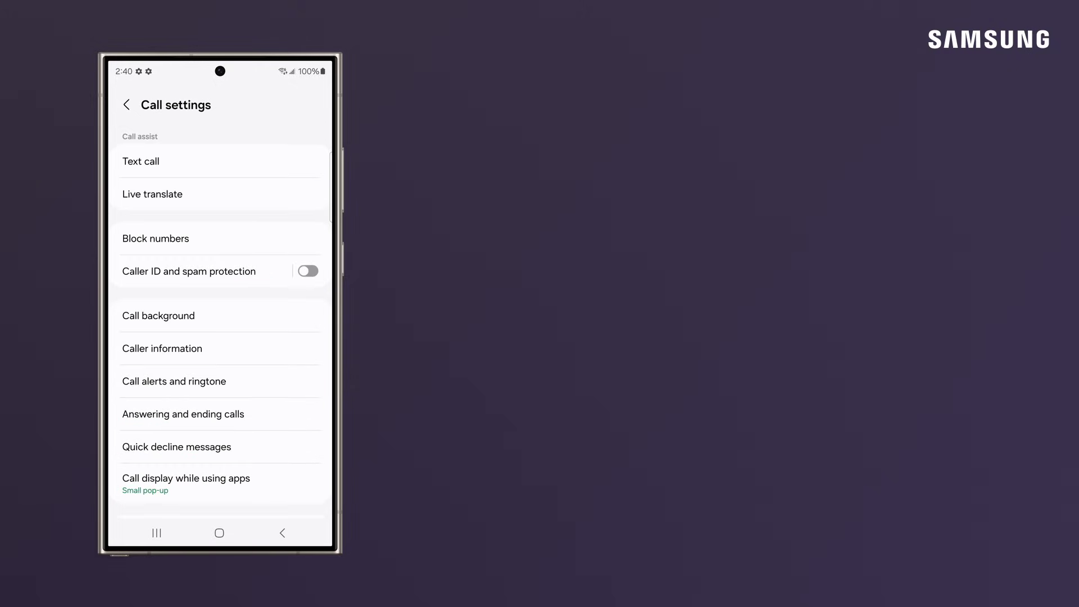
left_click(282, 533)
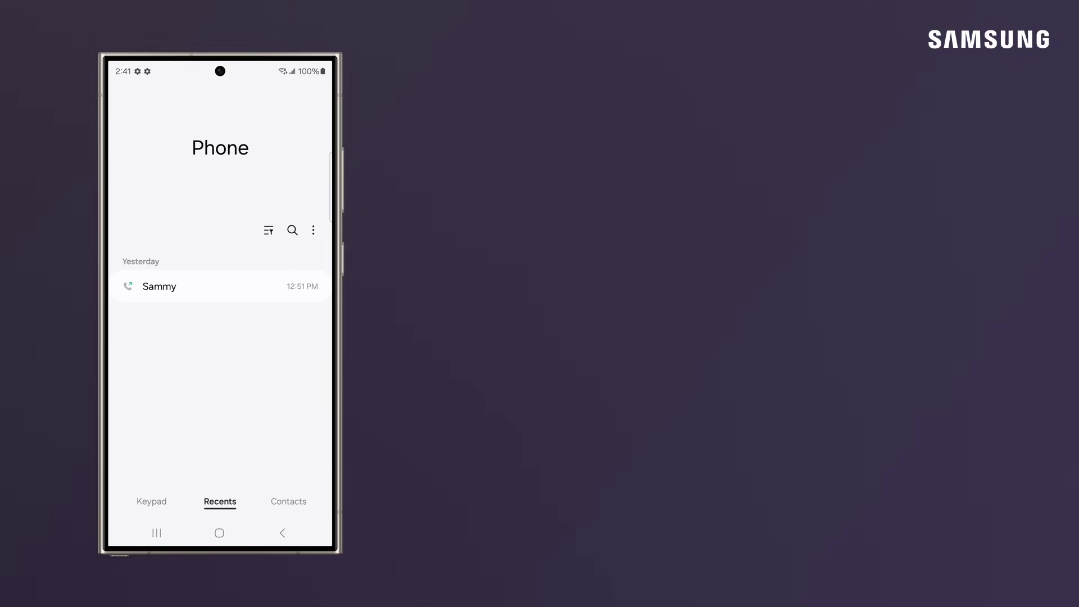
left_click(256, 149)
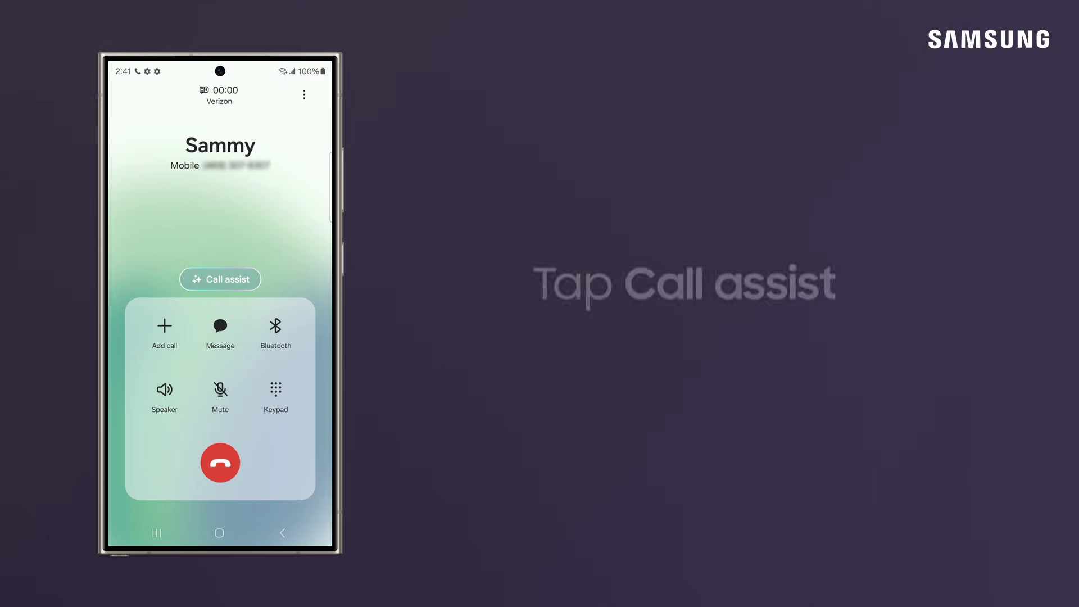
left_click(221, 279)
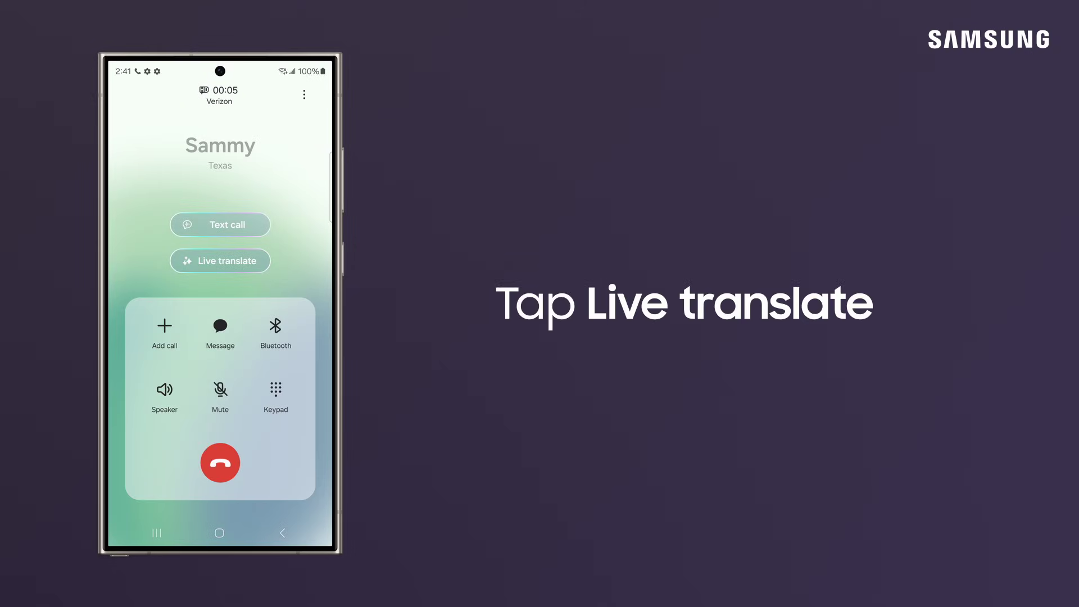
left_click(219, 261)
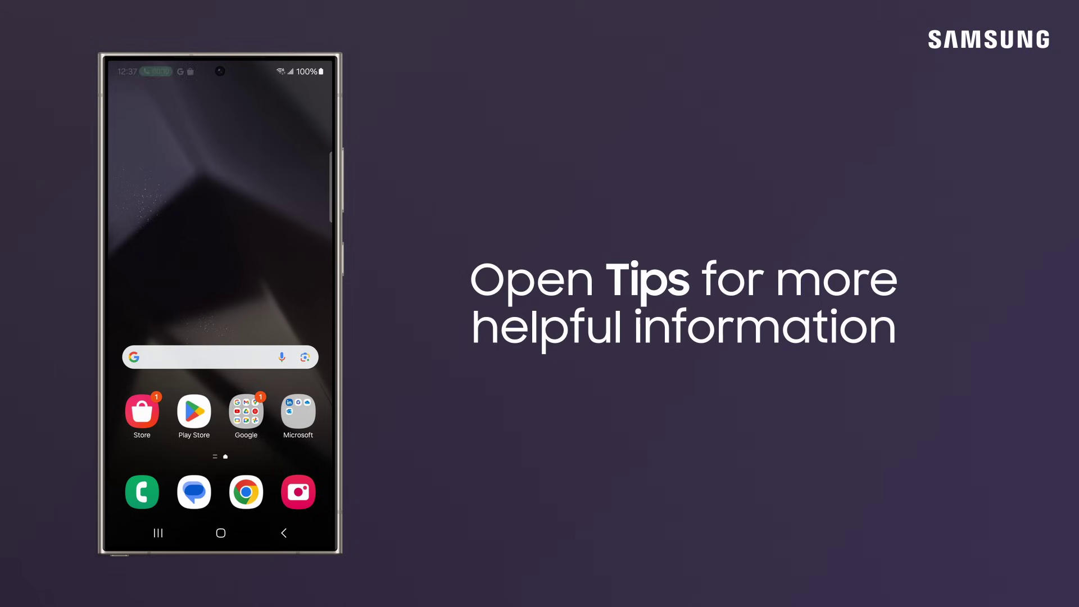
- In Tips, open 'Translate phone calls in real time' under Advanced intelligence
left_click_drag(219, 431, 217, 173)
left_click(246, 451)
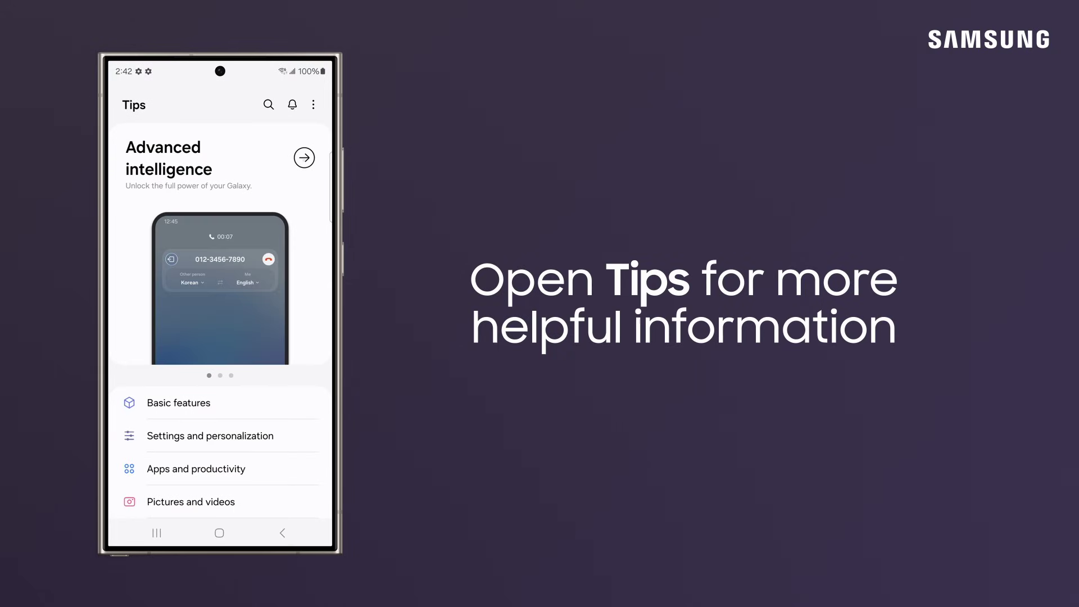
left_click(303, 157)
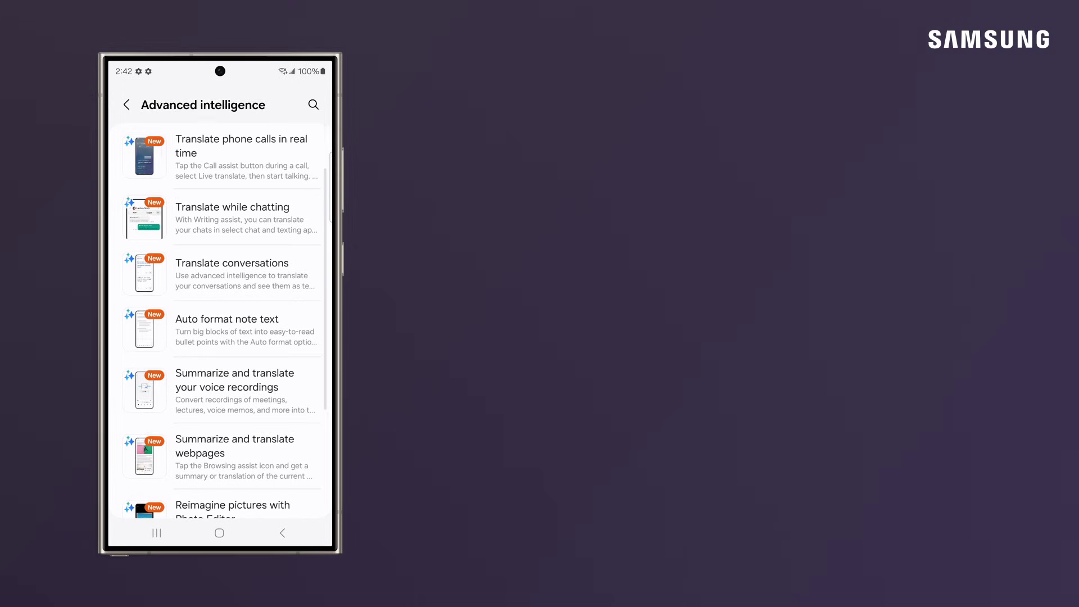
left_click(240, 151)
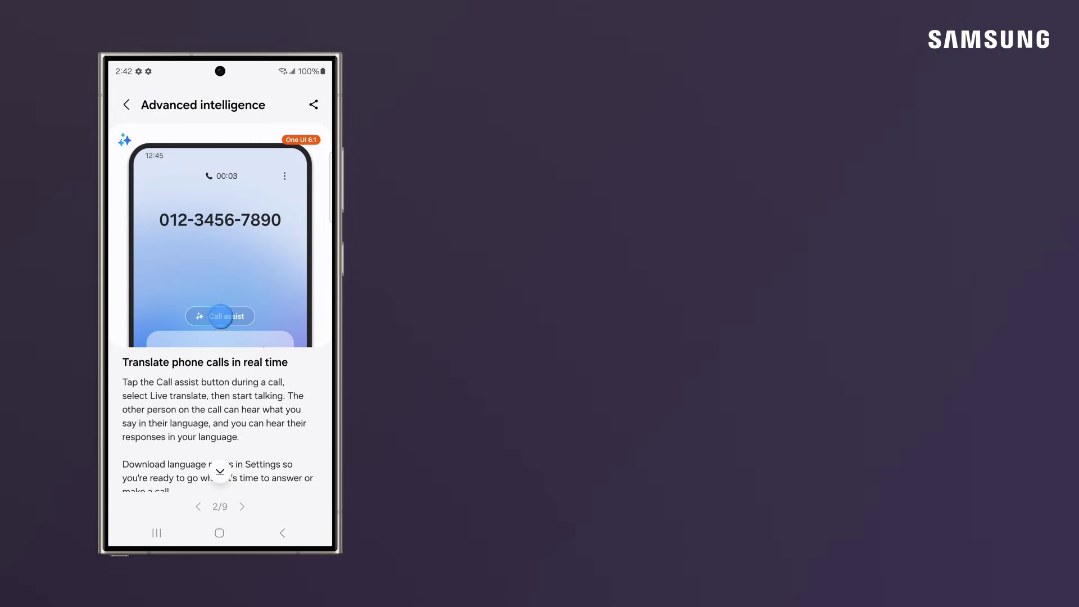